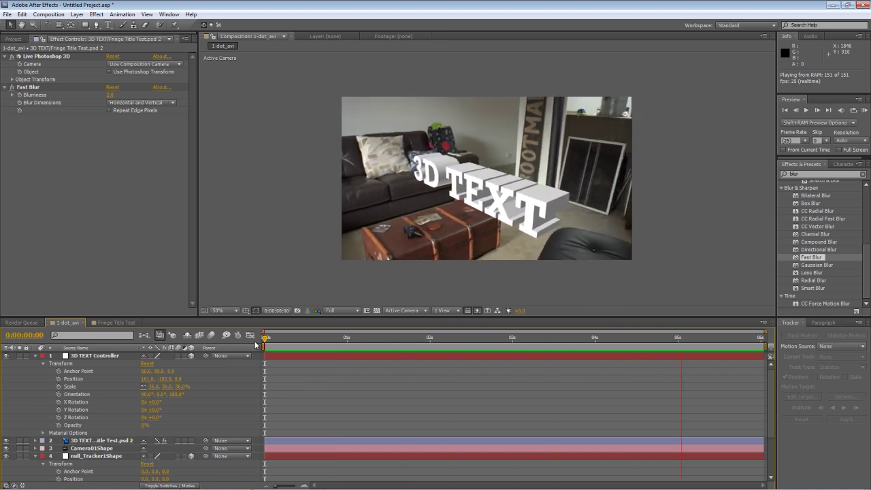
# Stop the RAM preview of the 3D TEXT lounge composition in After Effects
pyautogui.press('space')
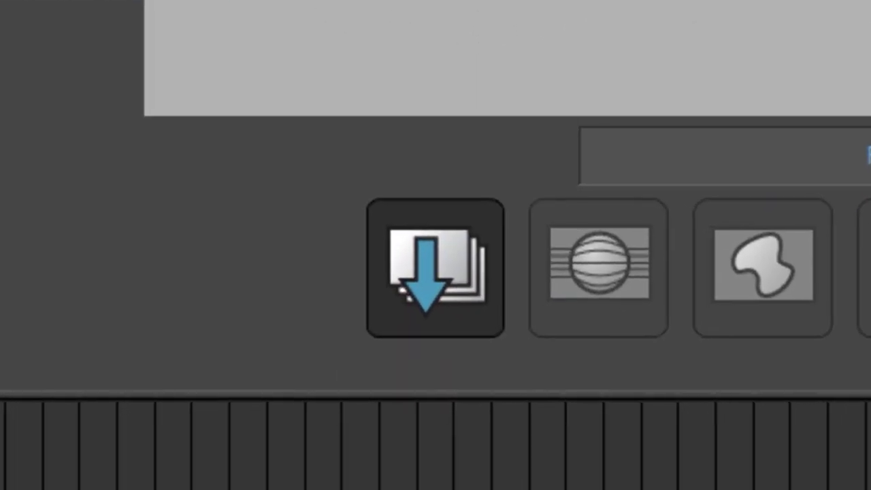
# Load lounge.avi through the Load Footage dialog
pyautogui.click(399, 272)
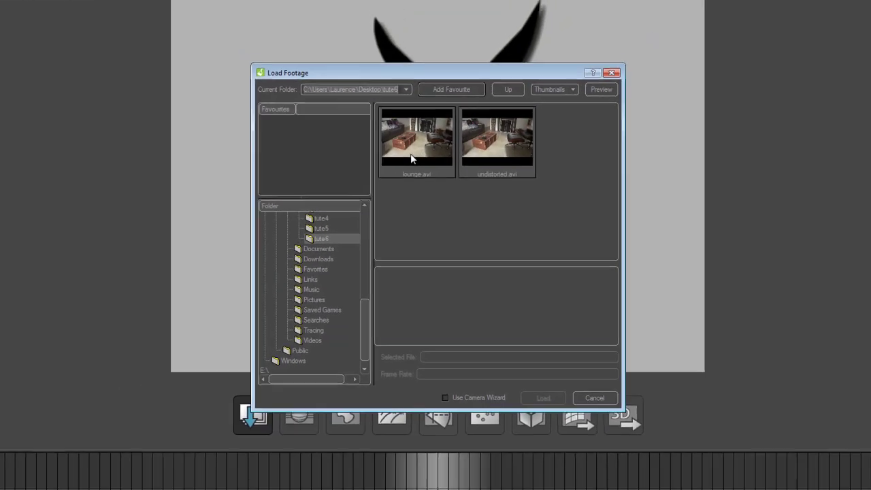
pyautogui.doubleClick(411, 160)
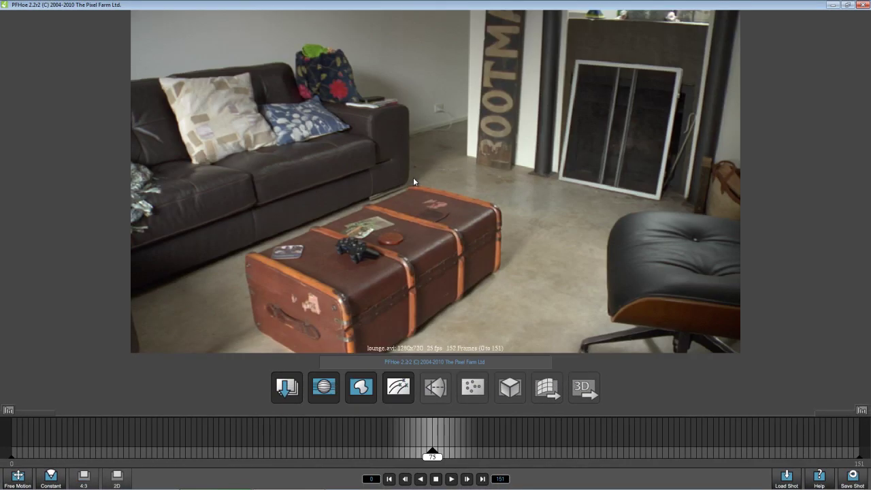
pyautogui.moveTo(432, 456); pyautogui.dragTo(331, 455)
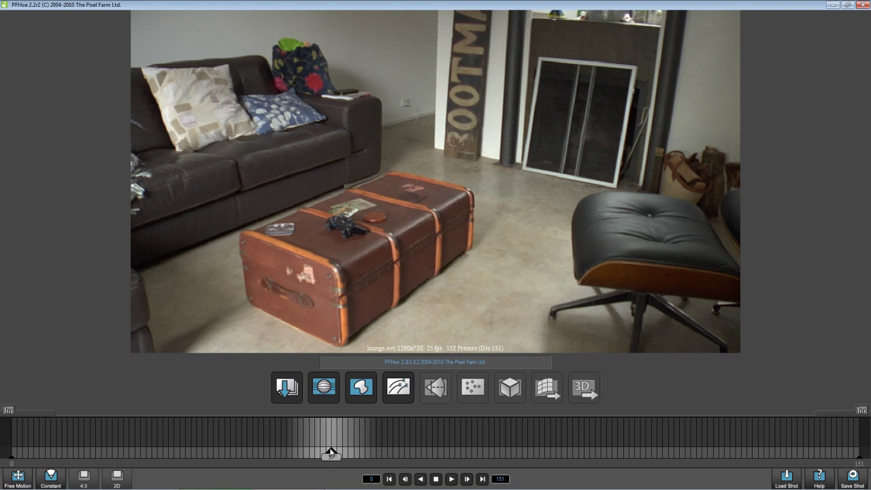
pyautogui.moveTo(332, 455); pyautogui.dragTo(460, 456)
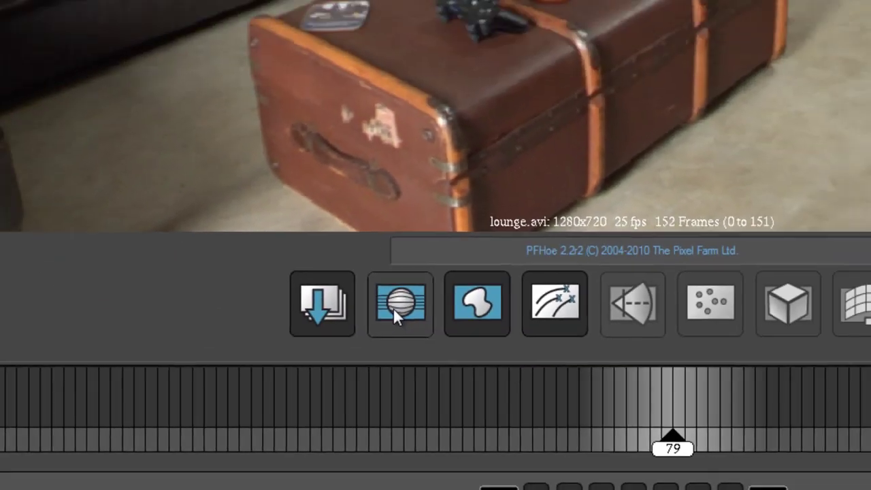
# Estimate and correct lens distortion on the lounge.avi footage
pyautogui.click(411, 293)
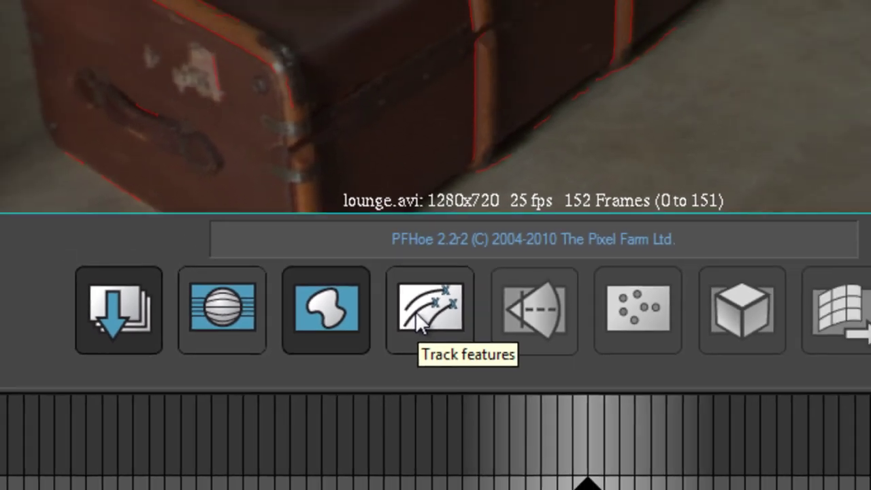
# Auto-track feature points through all 152 frames of lounge.avi
pyautogui.click(428, 298)
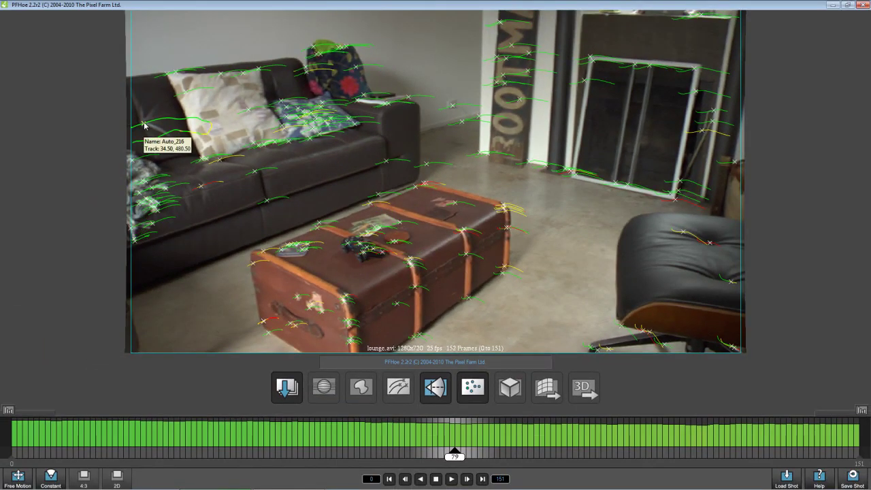
pyautogui.moveTo(224, 164)
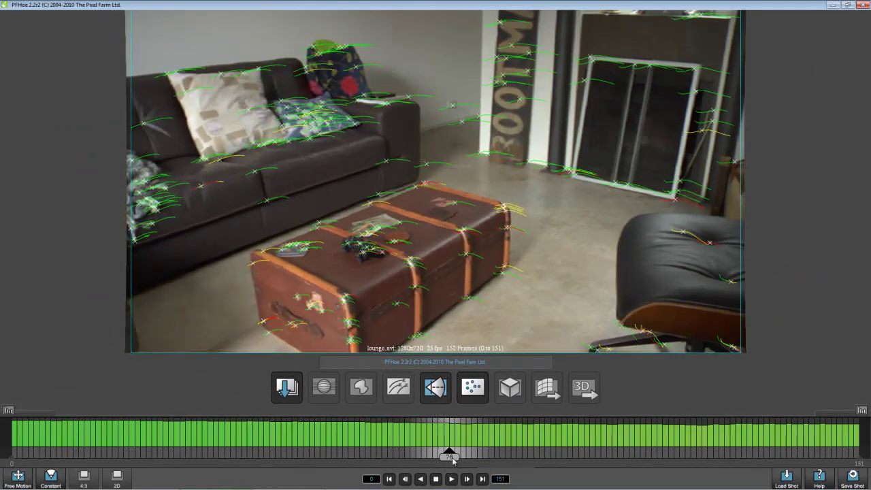
pyautogui.moveTo(452, 461)
pyautogui.mouseDown()
pyautogui.moveTo(237, 463)
pyautogui.moveTo(257, 465)
pyautogui.mouseUp()
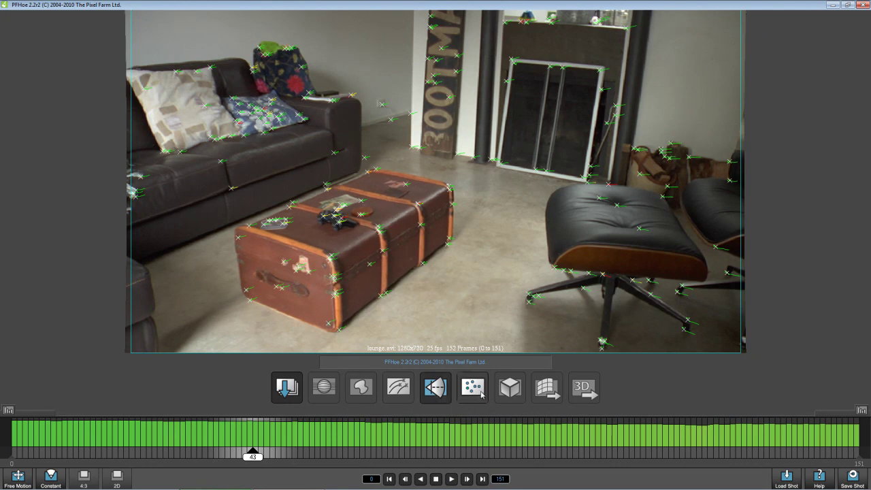
# Fit the field-of-view test cube's corner vertices onto the trunk's edges and corners
pyautogui.click(438, 391)
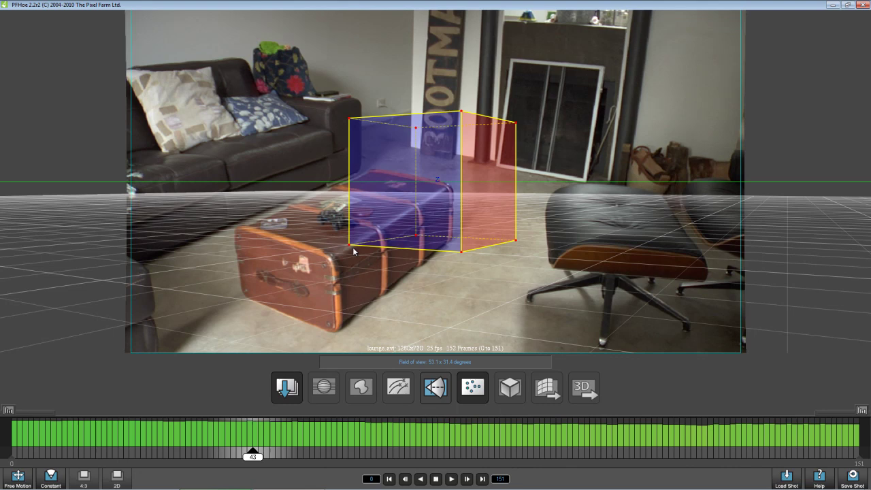
pyautogui.moveTo(350, 243); pyautogui.dragTo(376, 301)
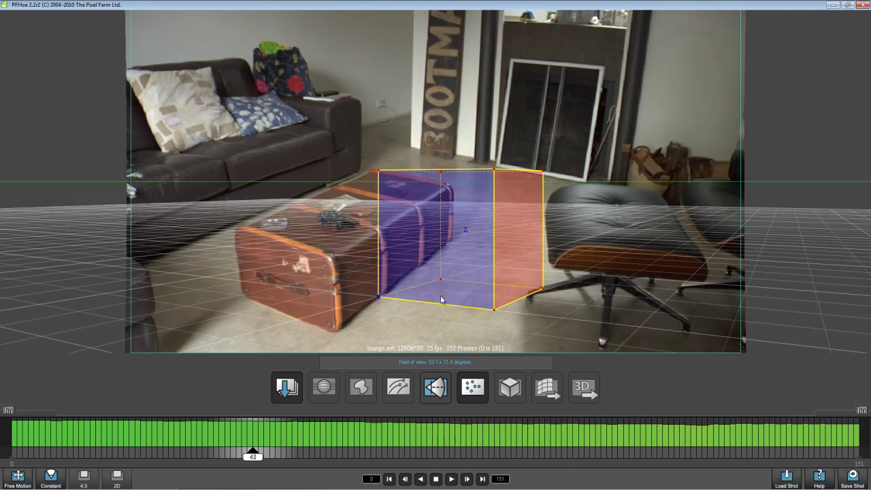
pyautogui.click(437, 274)
pyautogui.moveTo(437, 274); pyautogui.dragTo(425, 262)
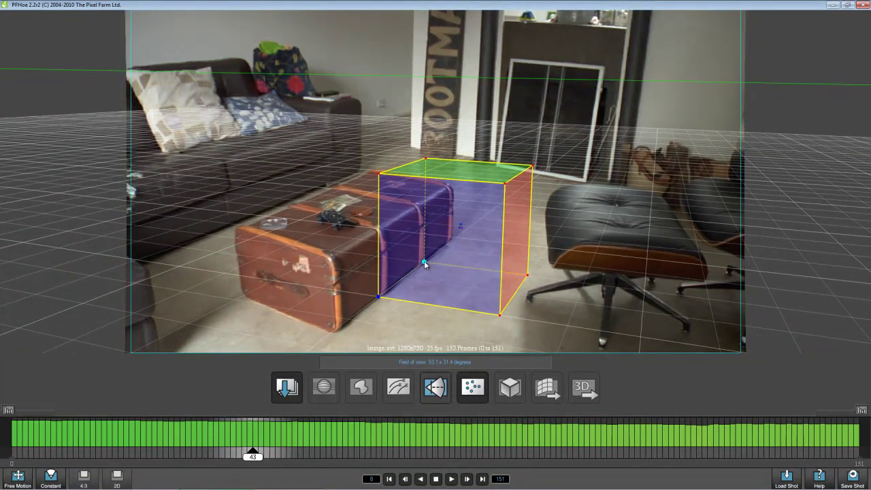
pyautogui.moveTo(379, 300); pyautogui.dragTo(380, 301)
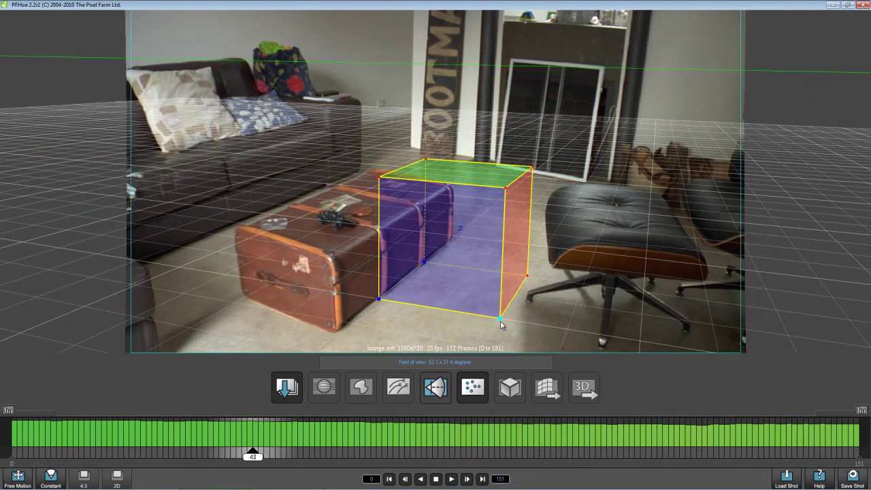
pyautogui.moveTo(501, 320); pyautogui.dragTo(471, 330)
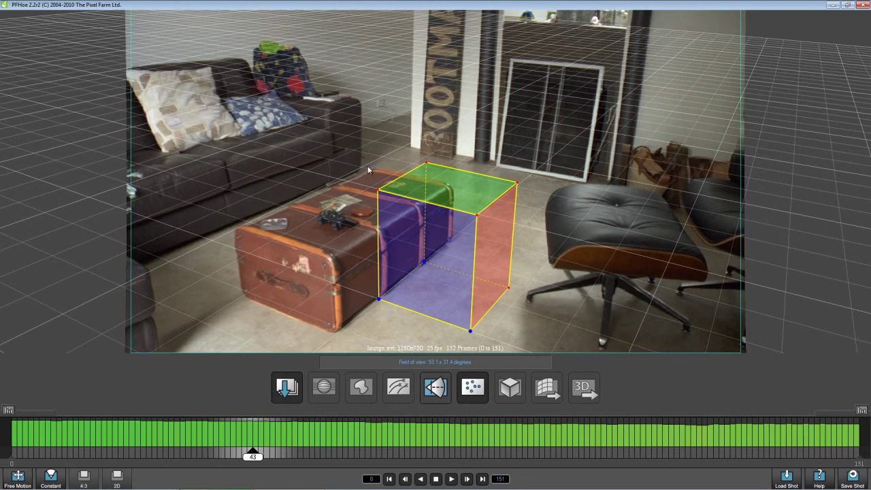
pyautogui.moveTo(374, 191); pyautogui.dragTo(363, 194)
pyautogui.moveTo(415, 165); pyautogui.dragTo(439, 168)
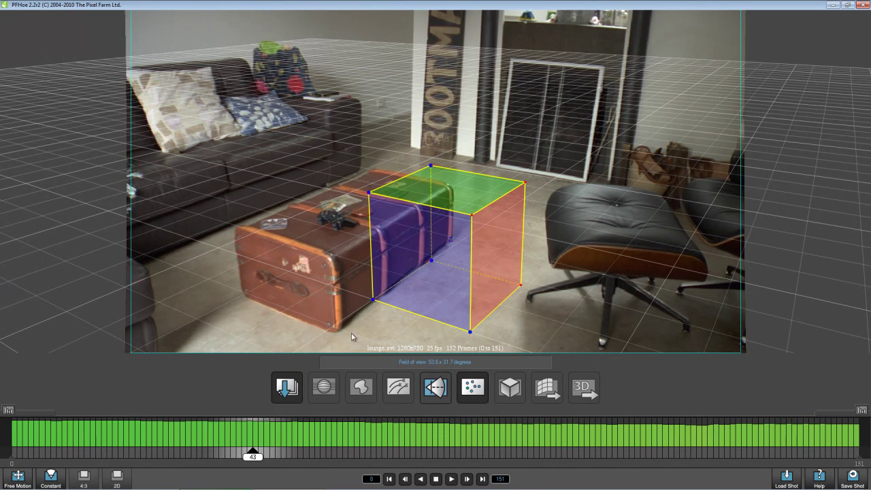
pyautogui.moveTo(376, 302)
pyautogui.mouseDown()
pyautogui.moveTo(371, 307)
pyautogui.moveTo(373, 300)
pyautogui.mouseUp()
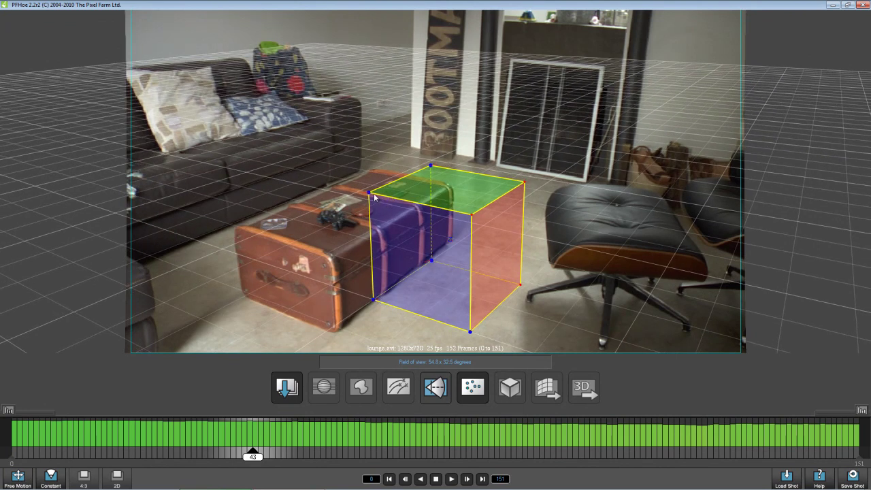
pyautogui.moveTo(369, 194); pyautogui.dragTo(369, 195)
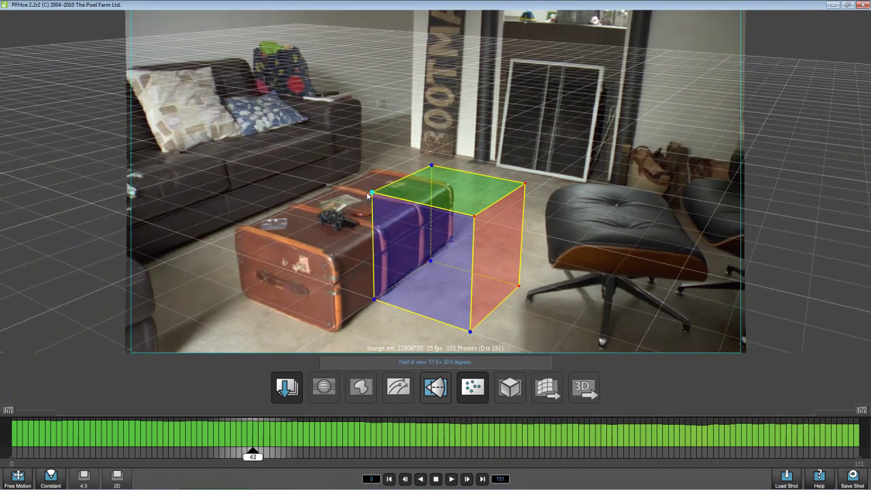
pyautogui.moveTo(431, 166); pyautogui.dragTo(433, 167)
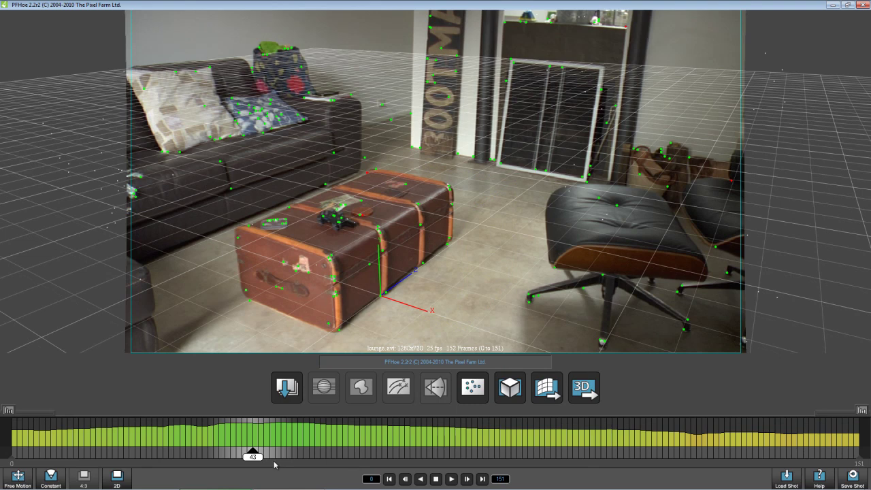
# Check the solve at frames 50 and 73, then activate the scene position and orientation tool
pyautogui.moveTo(253, 457); pyautogui.dragTo(323, 464)
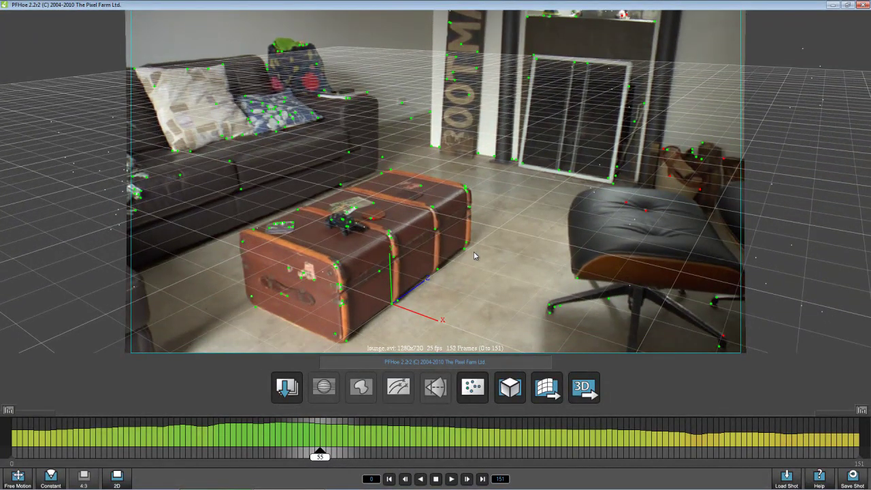
pyautogui.moveTo(323, 464); pyautogui.dragTo(372, 457)
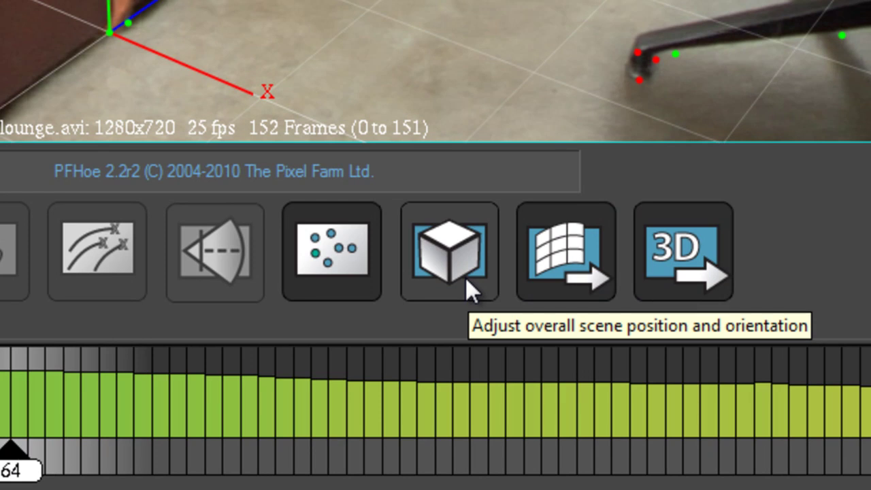
pyautogui.click(466, 278)
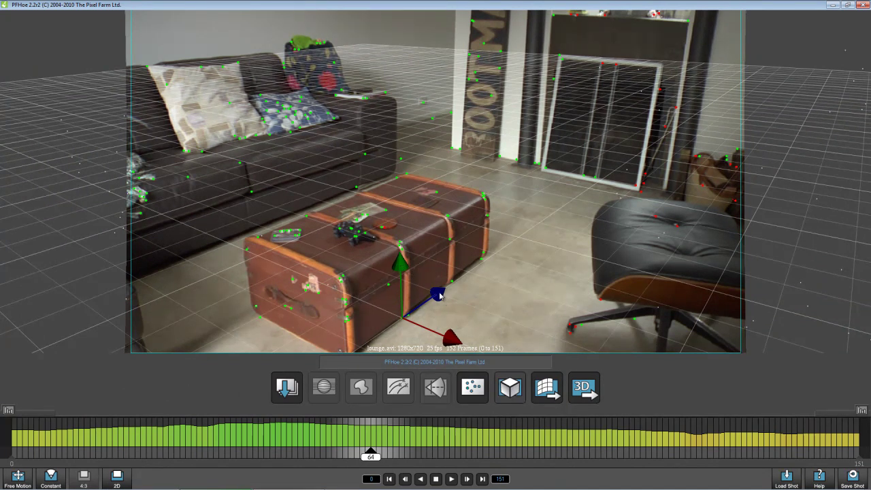
# Rotate the ground plane with the rotate rings to level the grid on the floor, checking at frame 50
pyautogui.rightClick(440, 294)
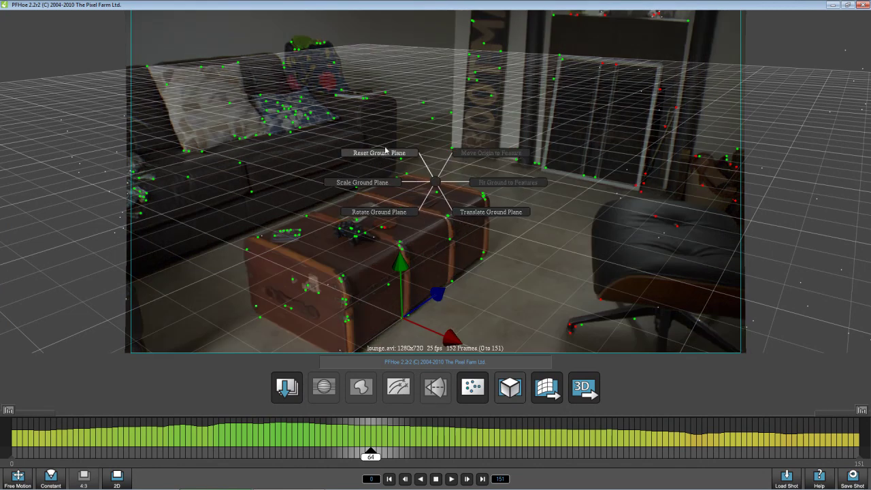
pyautogui.click(381, 216)
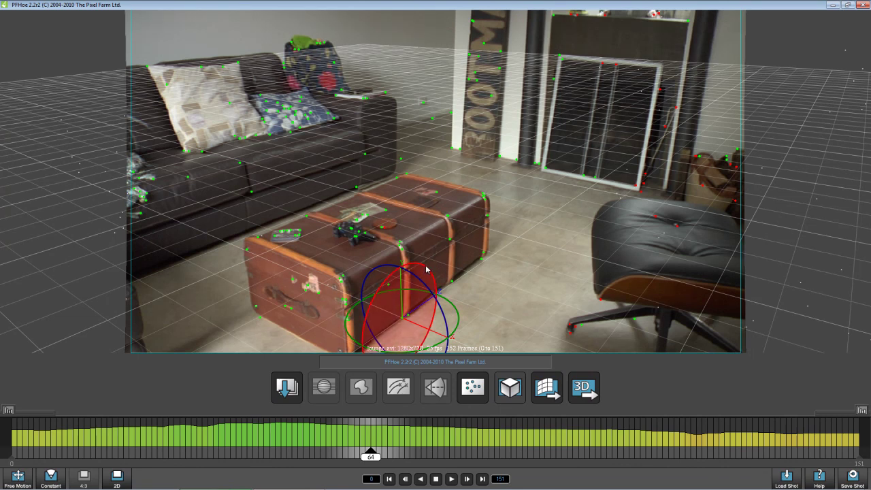
pyautogui.moveTo(429, 271); pyautogui.dragTo(428, 272)
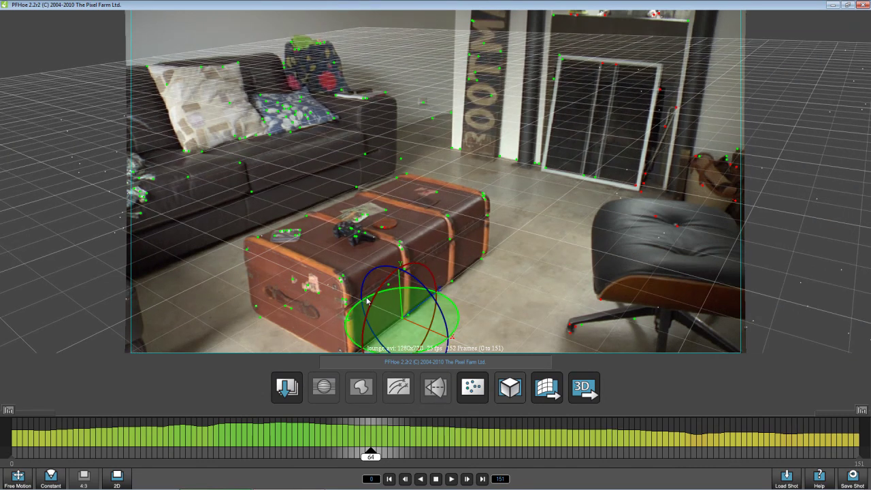
pyautogui.moveTo(368, 298); pyautogui.dragTo(367, 298)
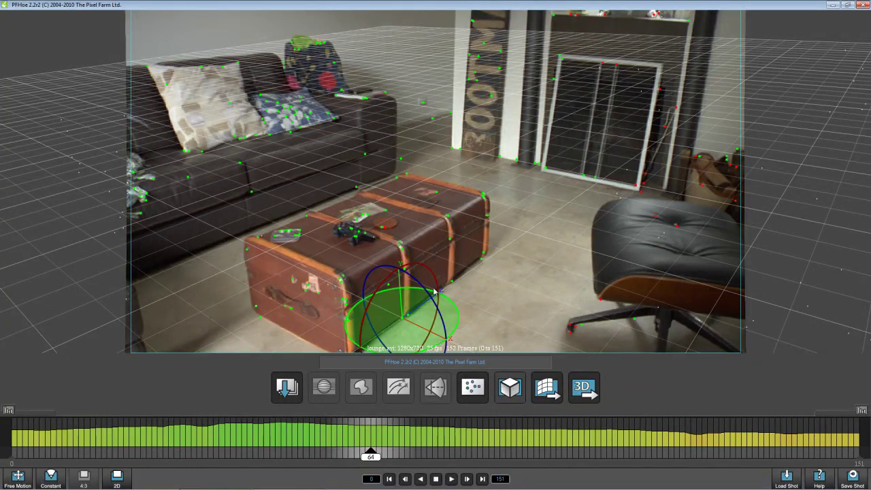
pyautogui.moveTo(435, 286); pyautogui.dragTo(436, 285)
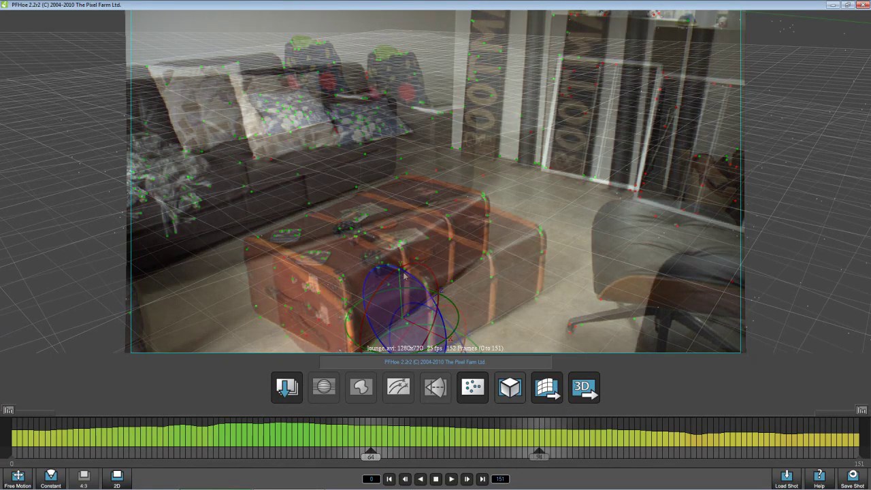
pyautogui.moveTo(539, 414); pyautogui.dragTo(285, 414)
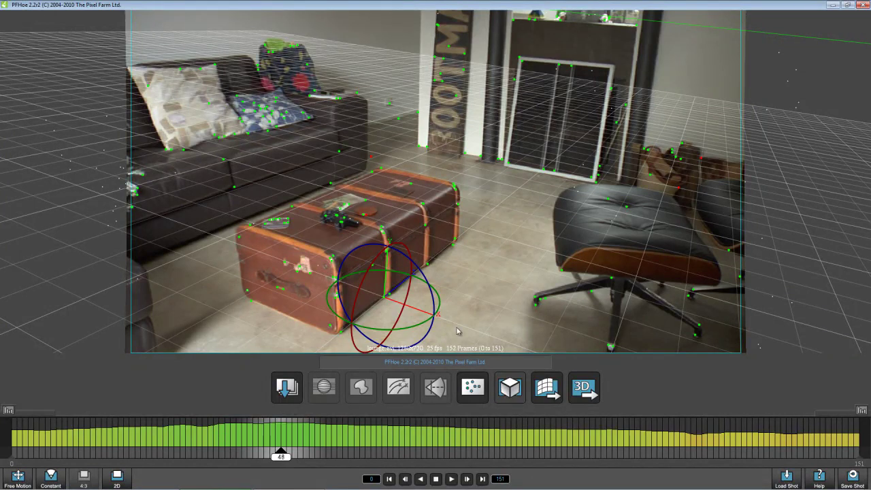
# Move the origin to the tracked feature on the trunk top and verify across frames 51–117
pyautogui.moveTo(385, 300)
pyautogui.moveTo(365, 202)
pyautogui.rightClick(366, 203)
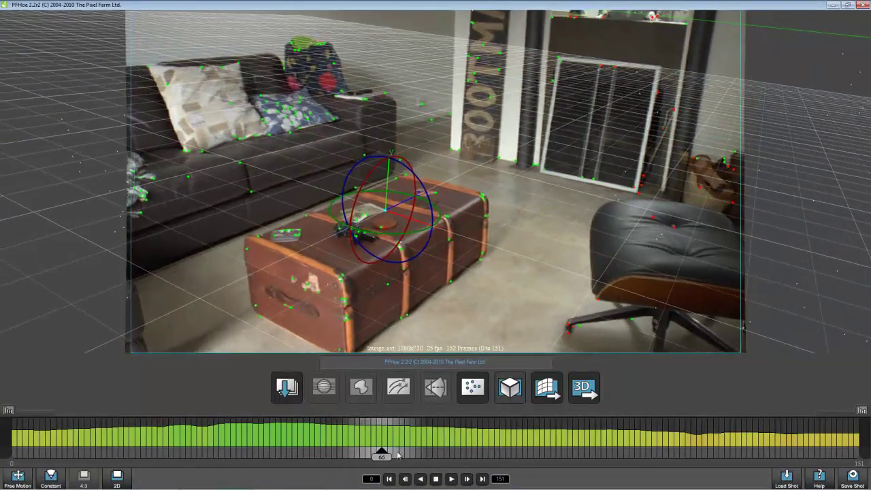
pyautogui.moveTo(397, 451); pyautogui.dragTo(431, 418)
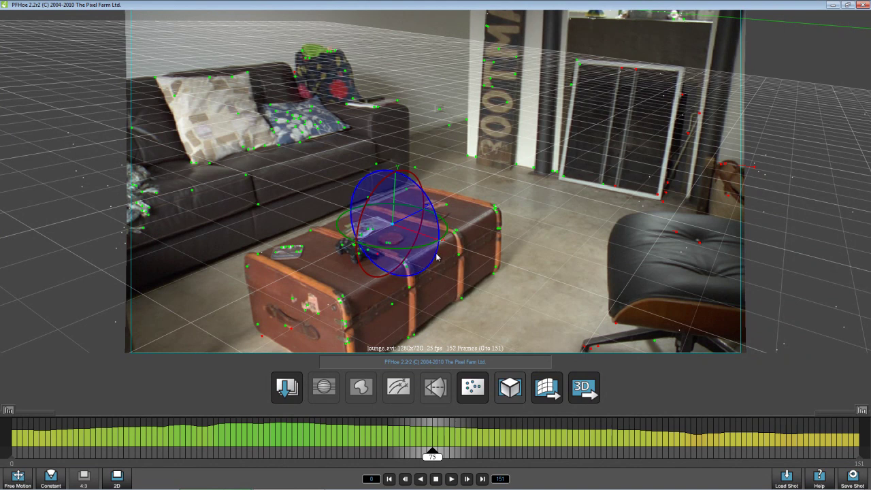
# Rotate the ground plane about the trunk-top origin and check alignment back to frame 16
pyautogui.moveTo(436, 256); pyautogui.dragTo(435, 252)
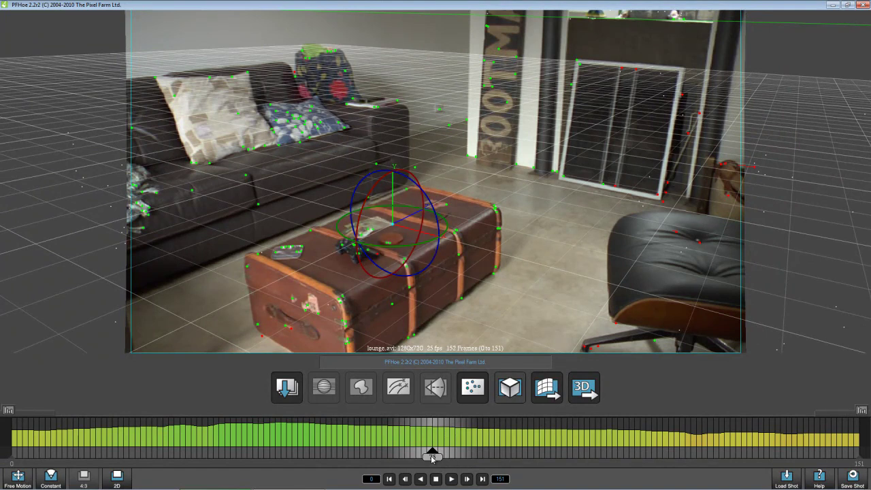
pyautogui.moveTo(438, 460); pyautogui.dragTo(553, 470)
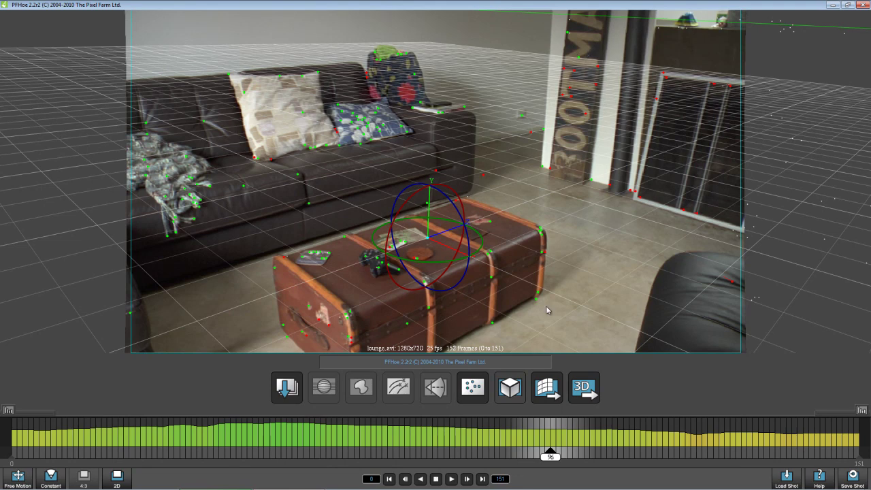
pyautogui.moveTo(550, 455)
pyautogui.mouseDown()
pyautogui.moveTo(437, 461)
pyautogui.moveTo(102, 447)
pyautogui.mouseUp()
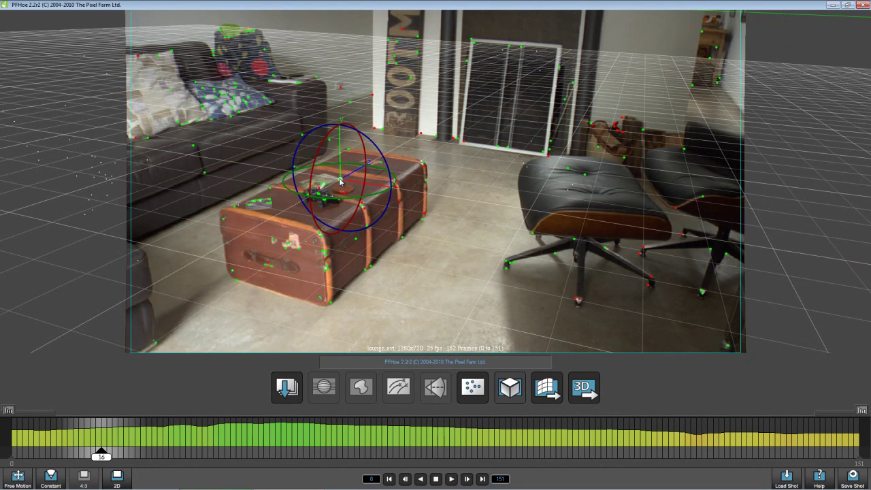
# Lasso-deselect the chair trackers and review the ground grid across frames 20–123
pyautogui.moveTo(340, 180)
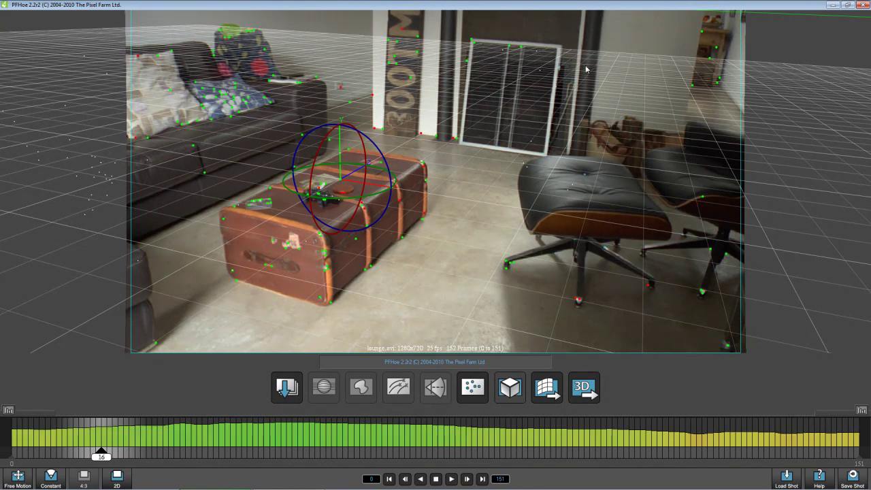
pyautogui.moveTo(664, 200)
pyautogui.mouseDown()
pyautogui.moveTo(488, 190)
pyautogui.moveTo(584, 319)
pyautogui.moveTo(590, 197)
pyautogui.mouseUp()
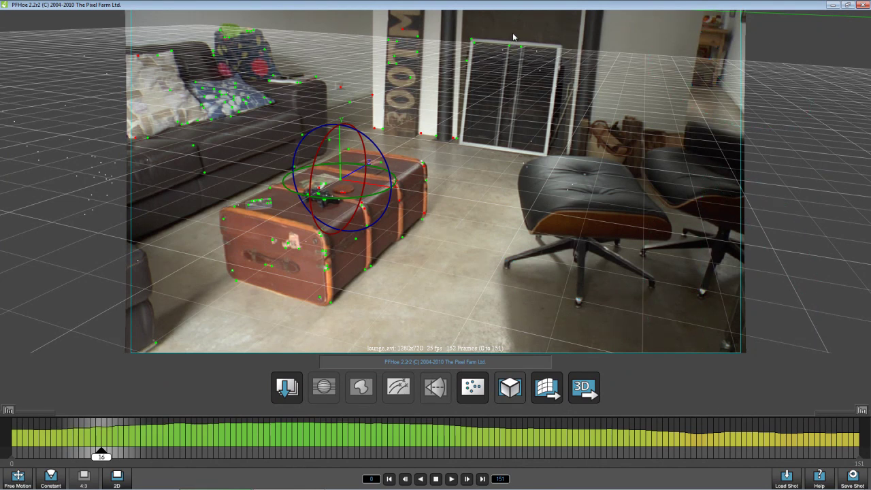
pyautogui.moveTo(492, 26); pyautogui.dragTo(459, 29)
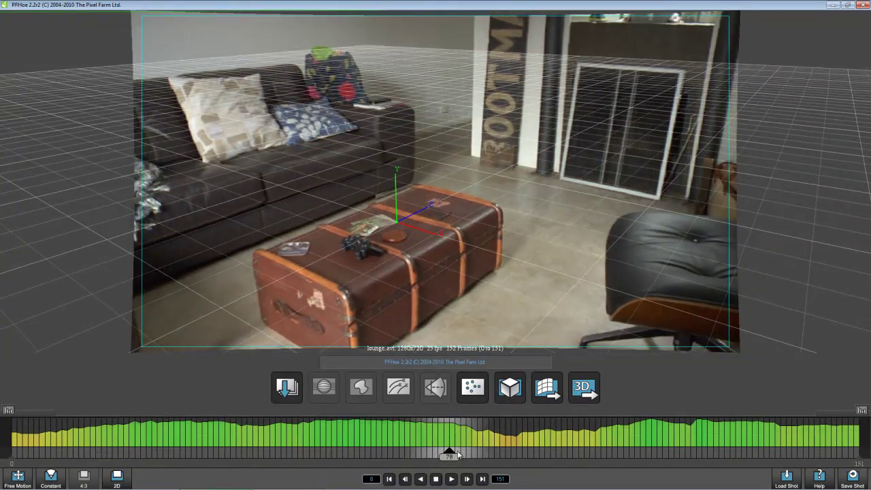
pyautogui.moveTo(459, 455); pyautogui.dragTo(549, 449)
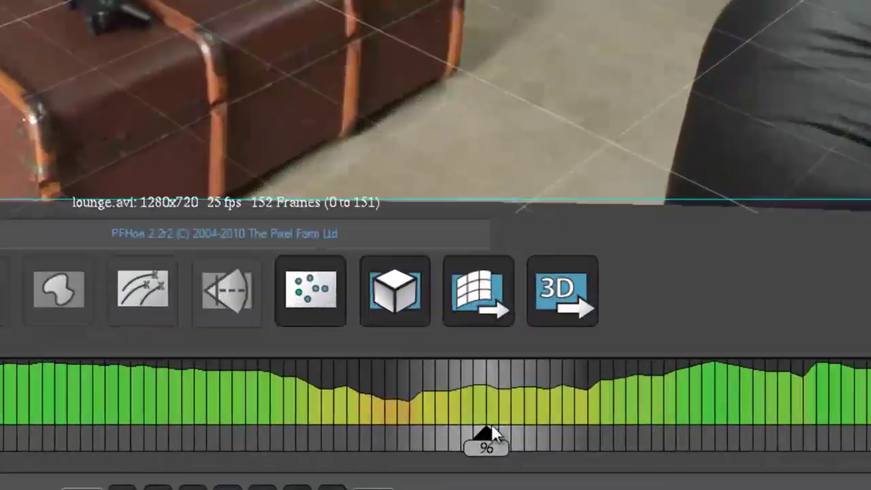
# Save the undistorted lounge movie as undistorted.avi in tute6, reusing the existing file name
pyautogui.click(545, 391)
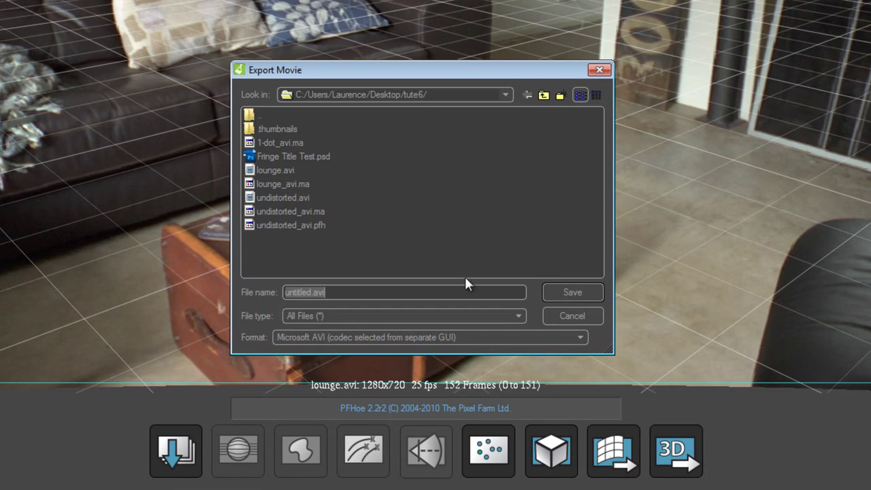
pyautogui.click(257, 197)
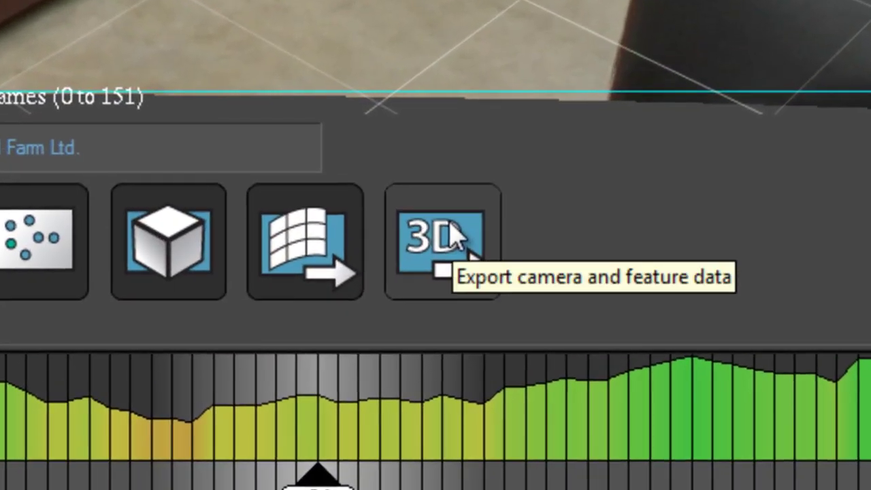
# Export camera and feature data as Adobe AfterEffects (.ma) undistorted_avi.ma at scale 100, overwriting the old file
pyautogui.click(455, 235)
pyautogui.click(436, 50)
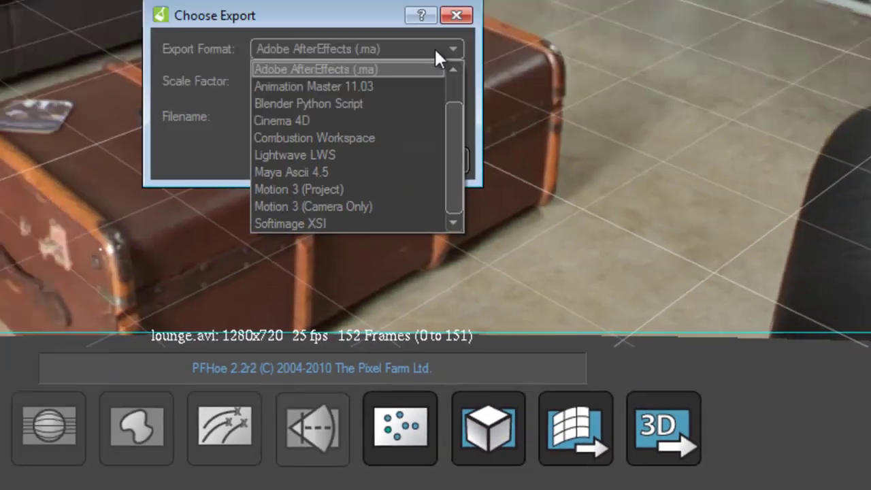
pyautogui.click(389, 68)
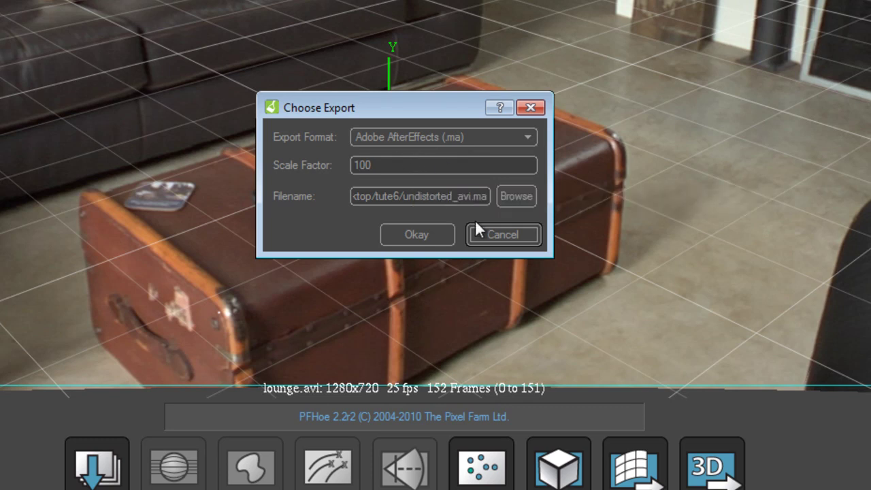
pyautogui.moveTo(477, 197); pyautogui.dragTo(403, 197)
pyautogui.click(454, 196)
pyautogui.click(424, 236)
pyautogui.click(371, 203)
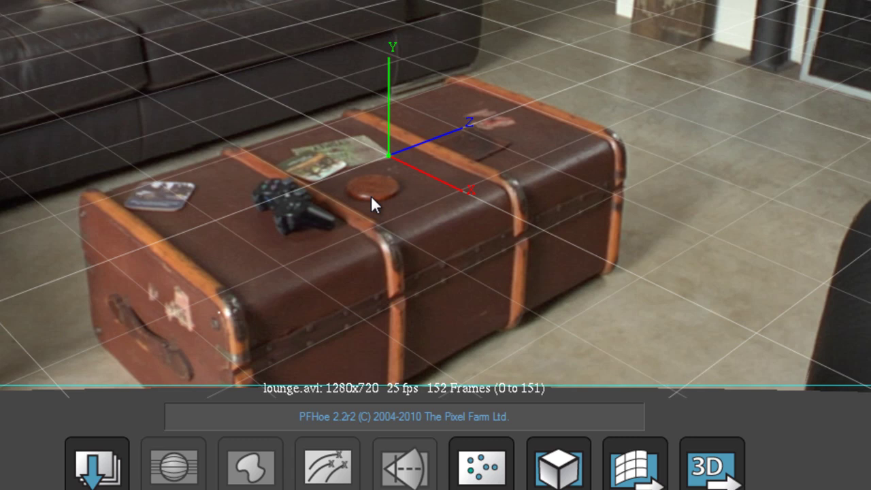